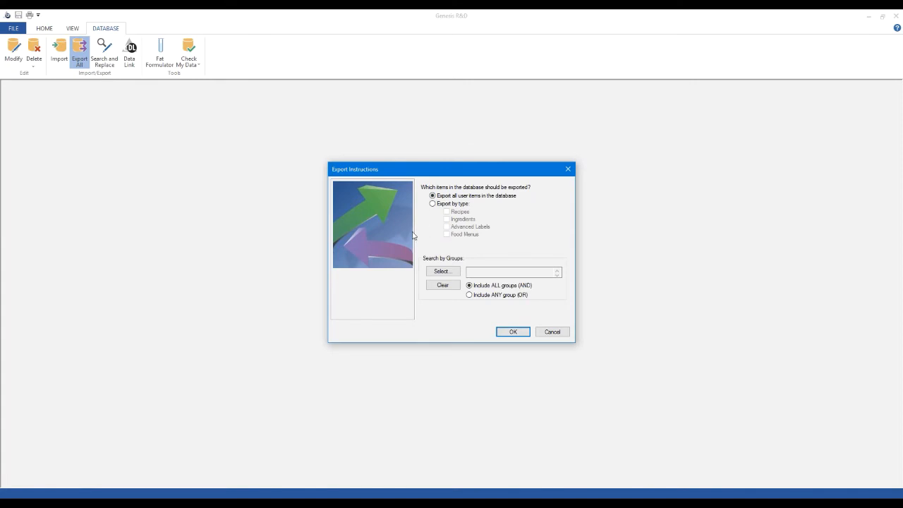
Set the export to all user items in the database and limit it to the Company A group
click(435, 204)
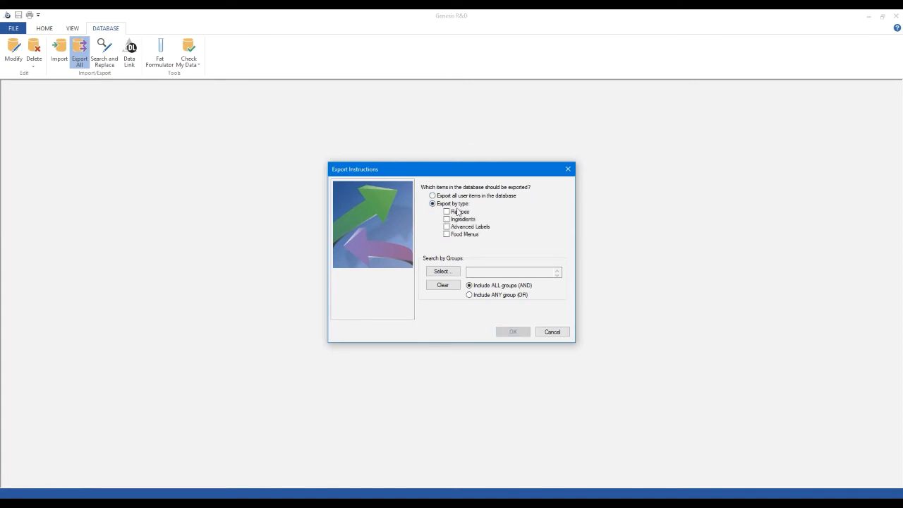
click(433, 195)
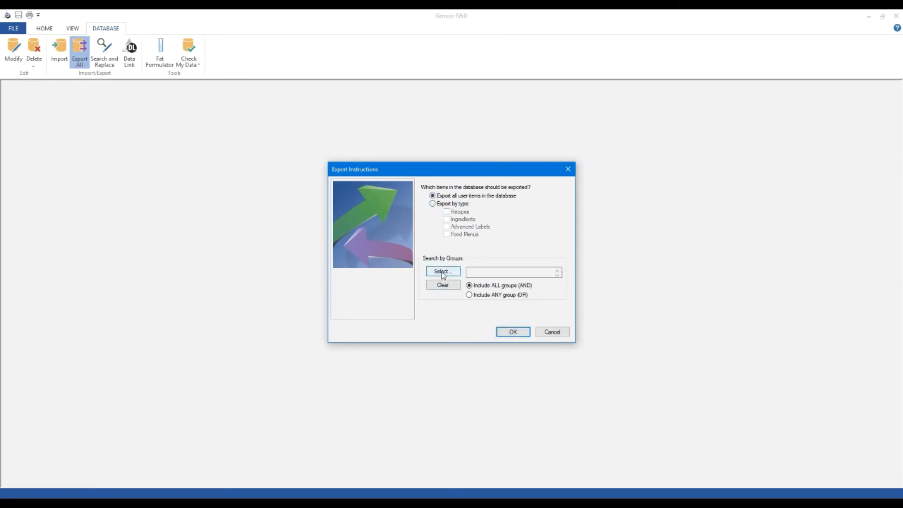
click(441, 273)
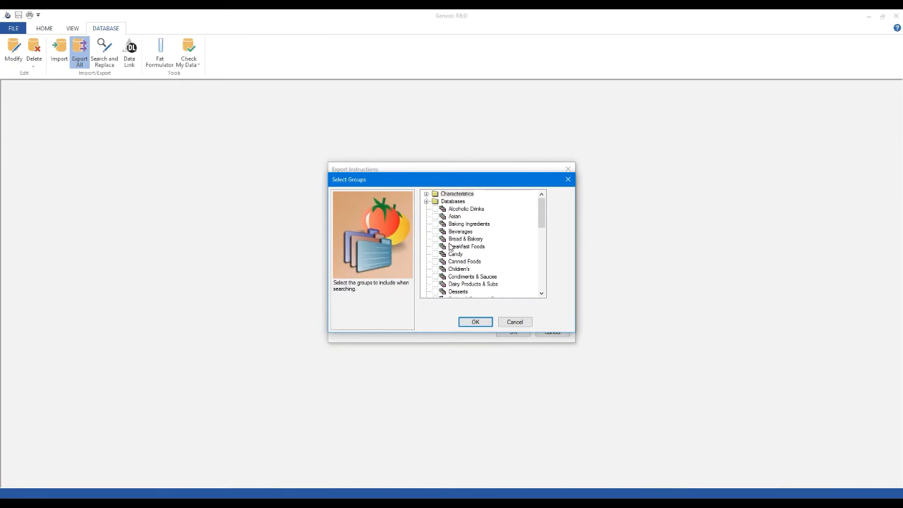
click(433, 202)
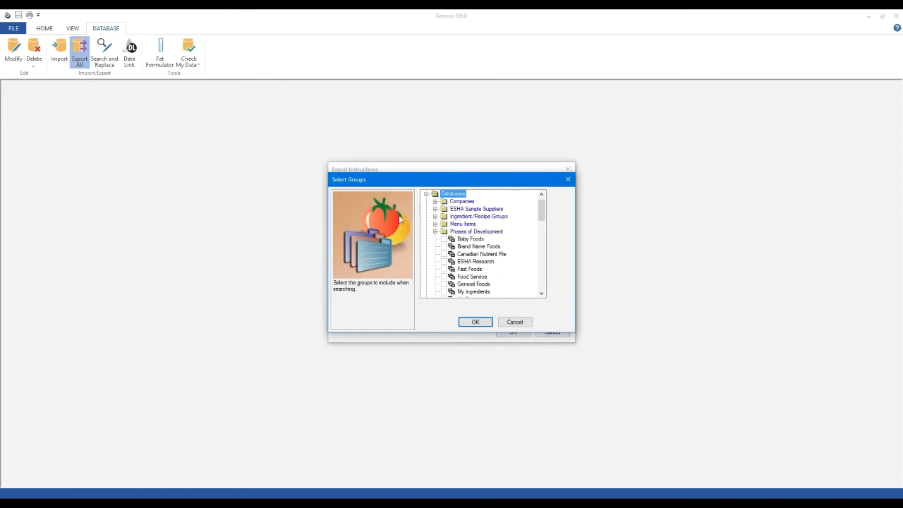
click(435, 202)
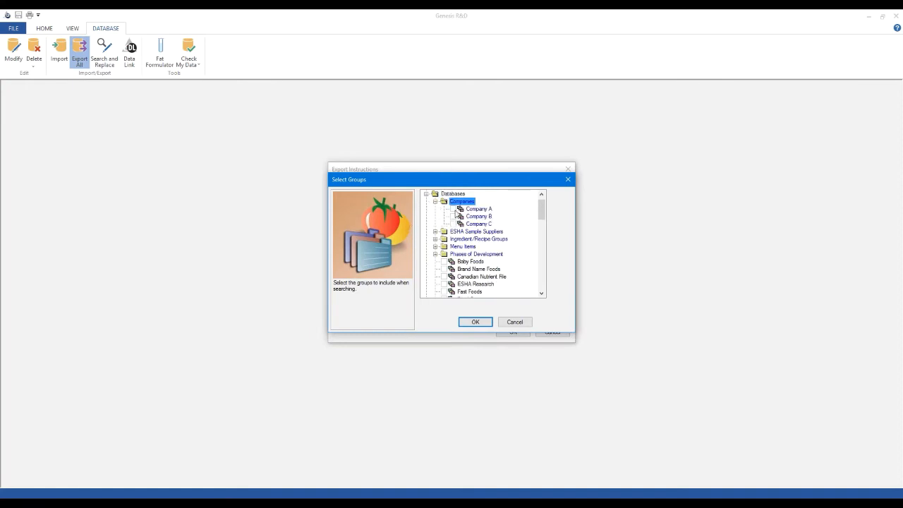
click(455, 210)
click(470, 323)
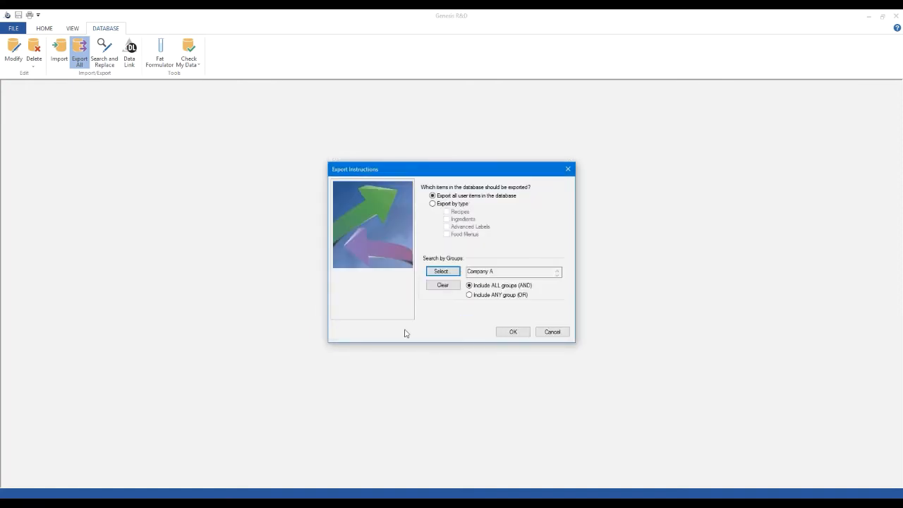
Proceed to saving the Company A export file, and cancel the export without saving it
click(514, 331)
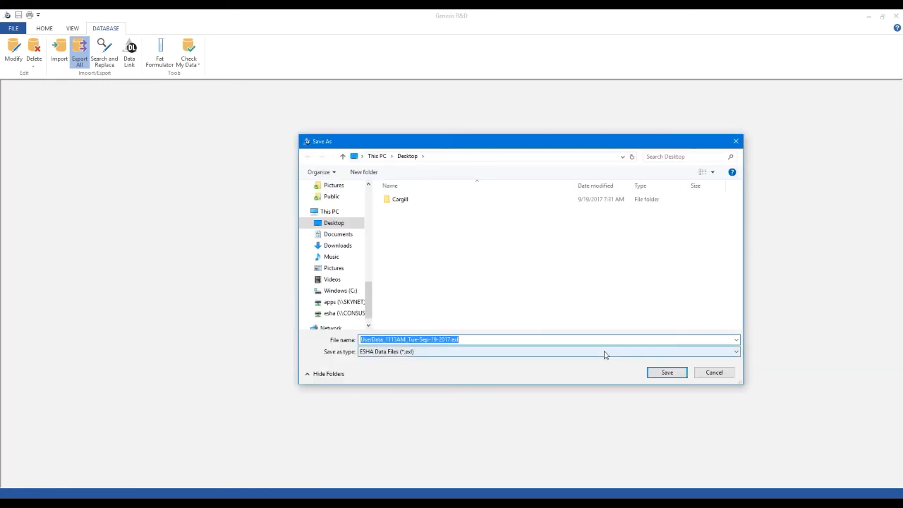
click(502, 340)
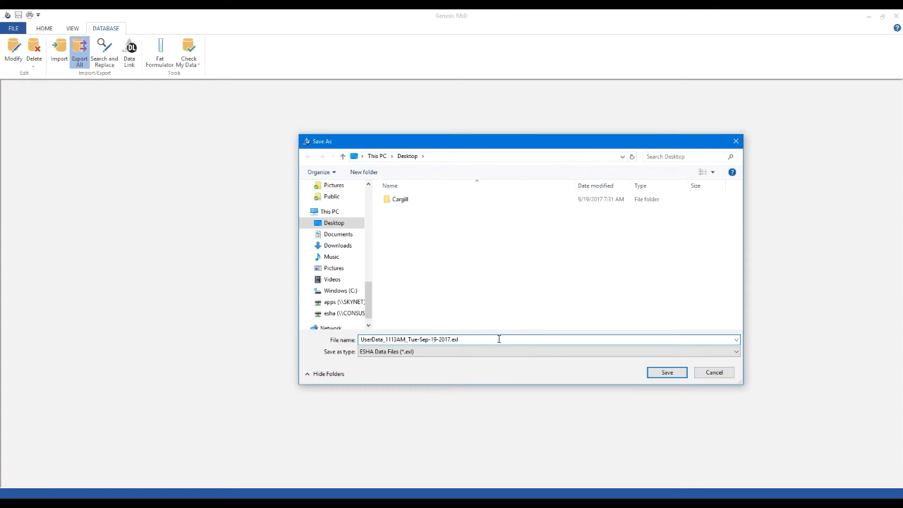
click(714, 372)
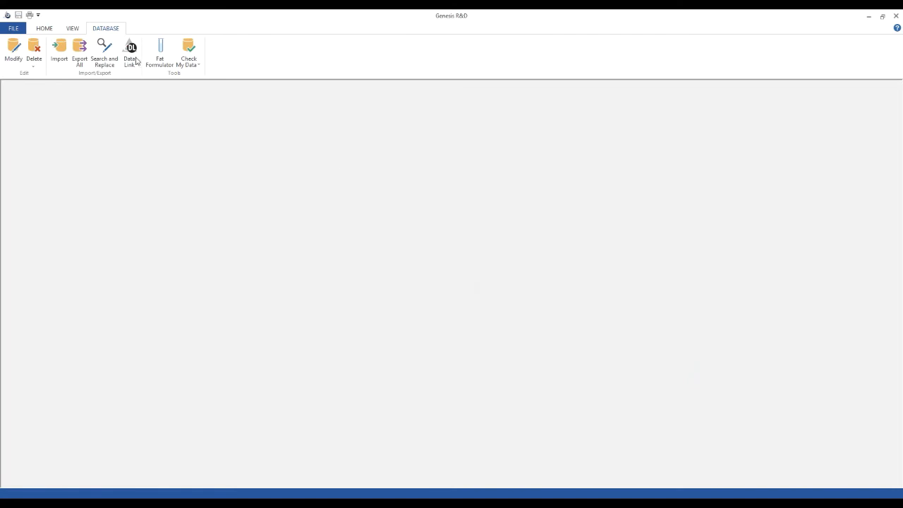
Open the existing recipe "SAMPLE, Fruit Salad"
click(44, 28)
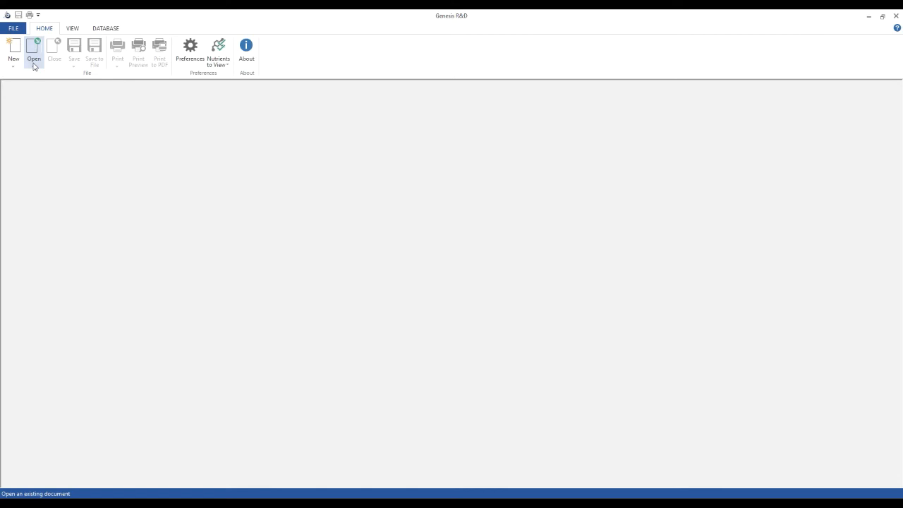
click(33, 66)
click(46, 77)
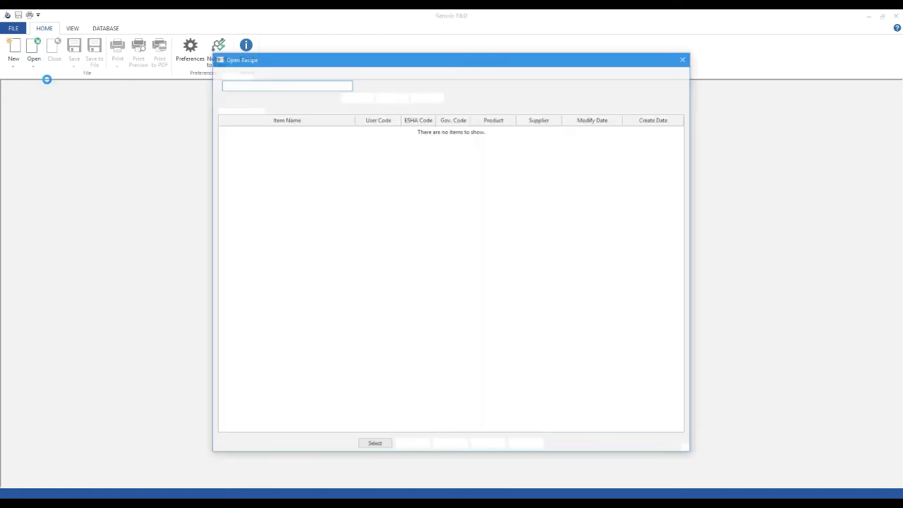
double_click(270, 245)
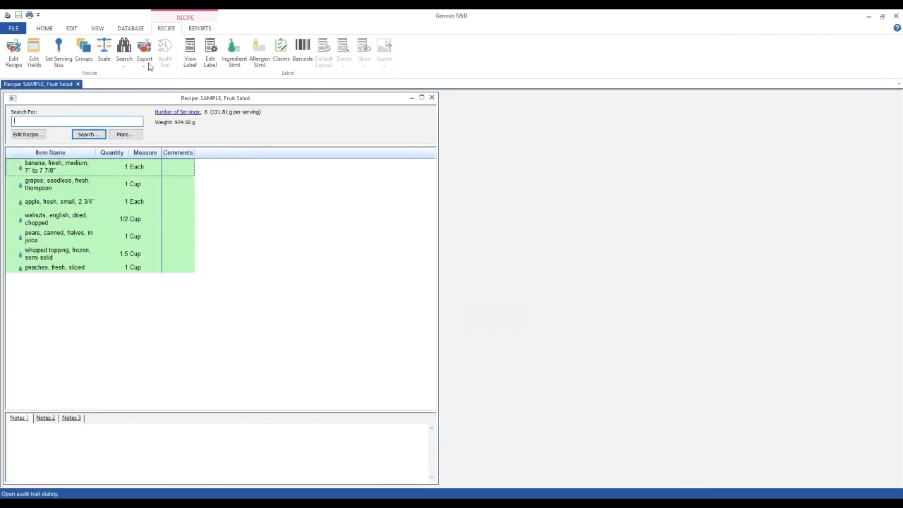
Examine the fruit salad recipe's export options and its ingredient statement, leaving the statement without changes
click(144, 60)
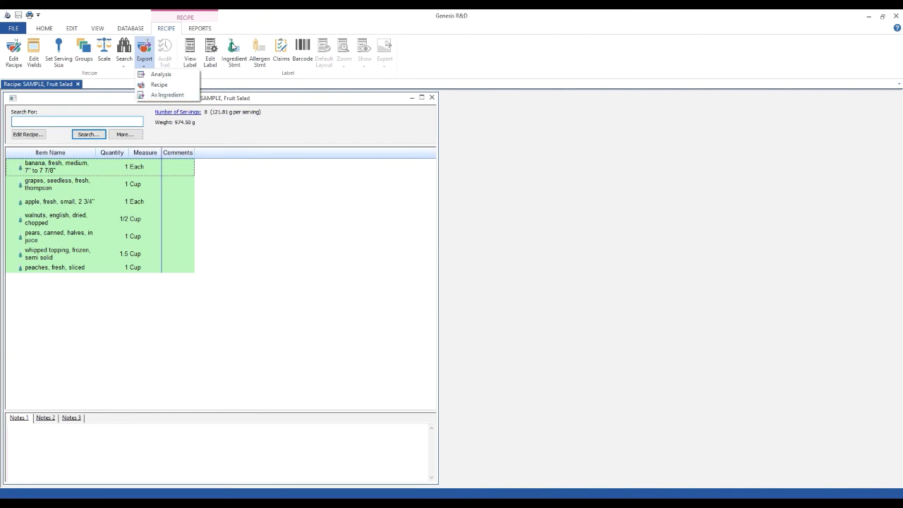
click(235, 64)
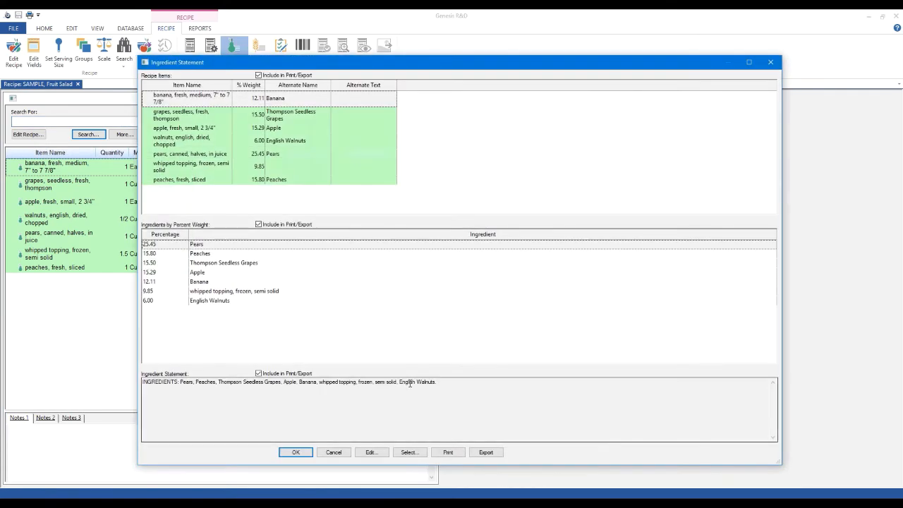
drag(464, 383, 109, 355)
click(330, 452)
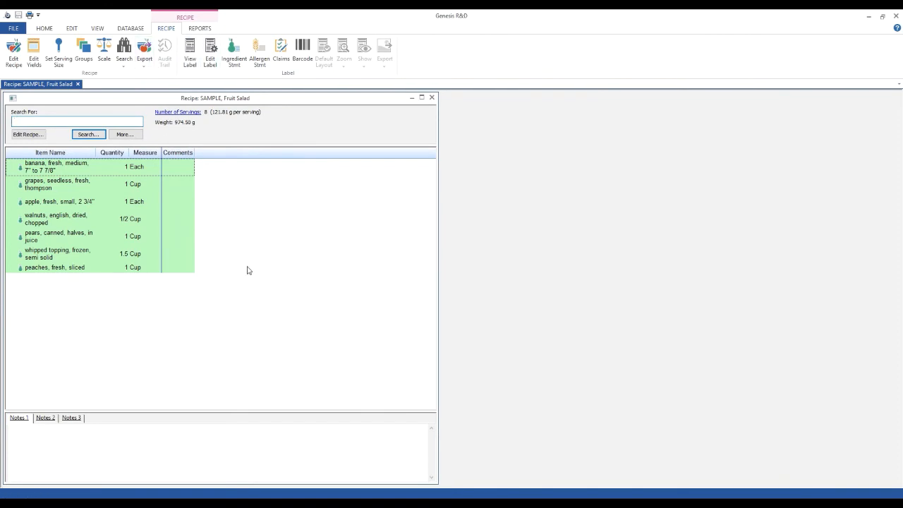
Export the recipe as an ingredient with a quantity of 100 grams, saved as "SAMPLE, Fruit Salad (Ingr.).exl" on the Desktop
click(144, 63)
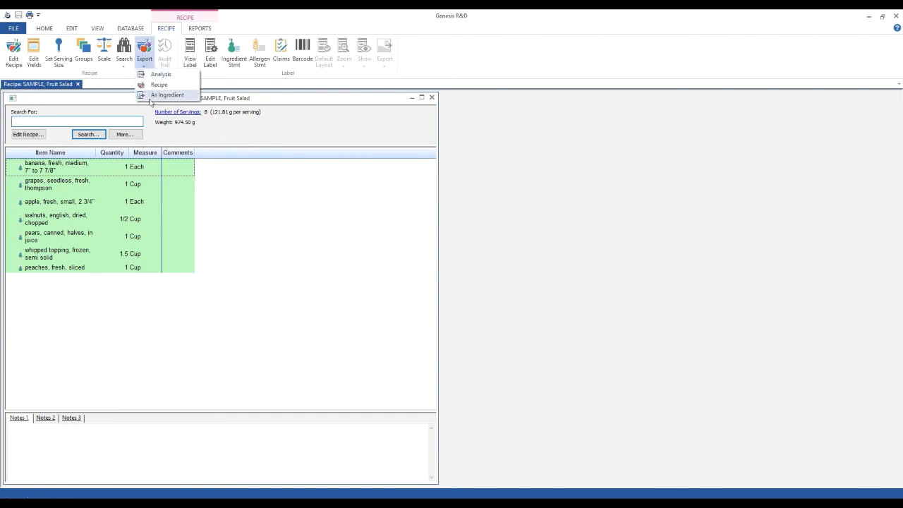
click(166, 95)
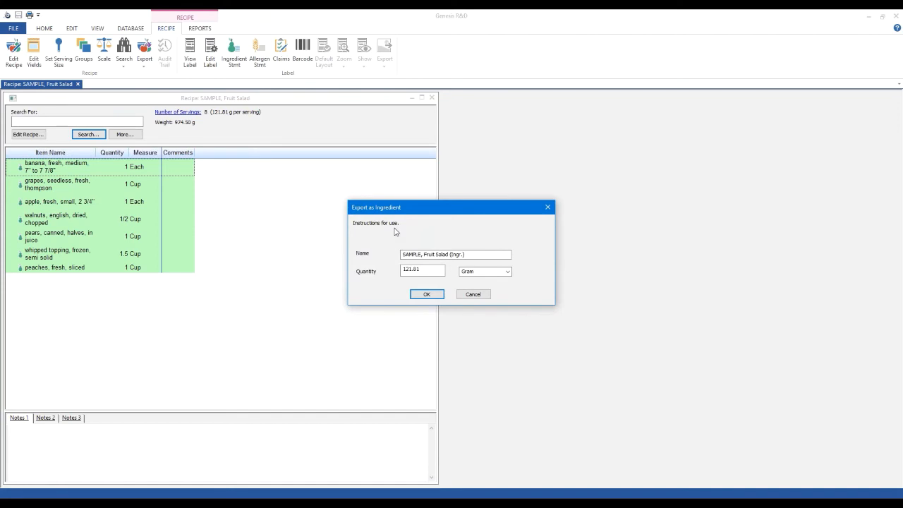
drag(439, 269, 338, 260)
text(100)
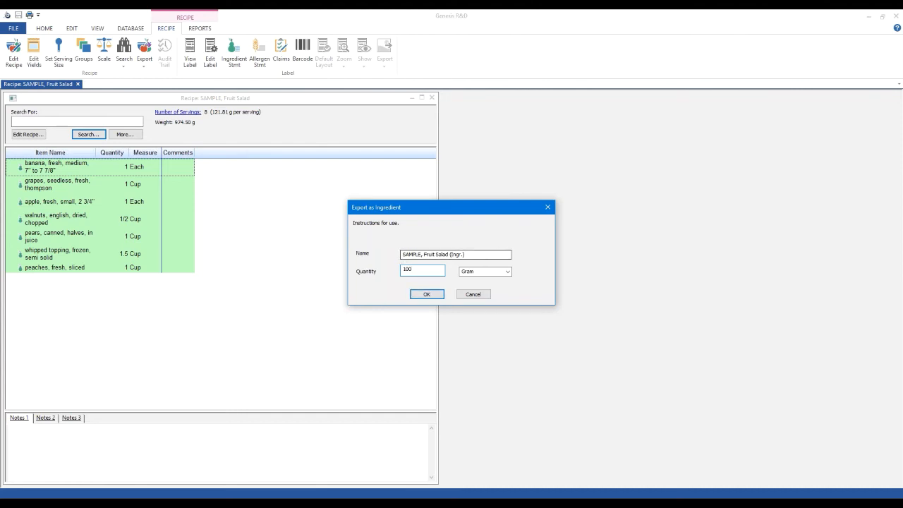
click(427, 294)
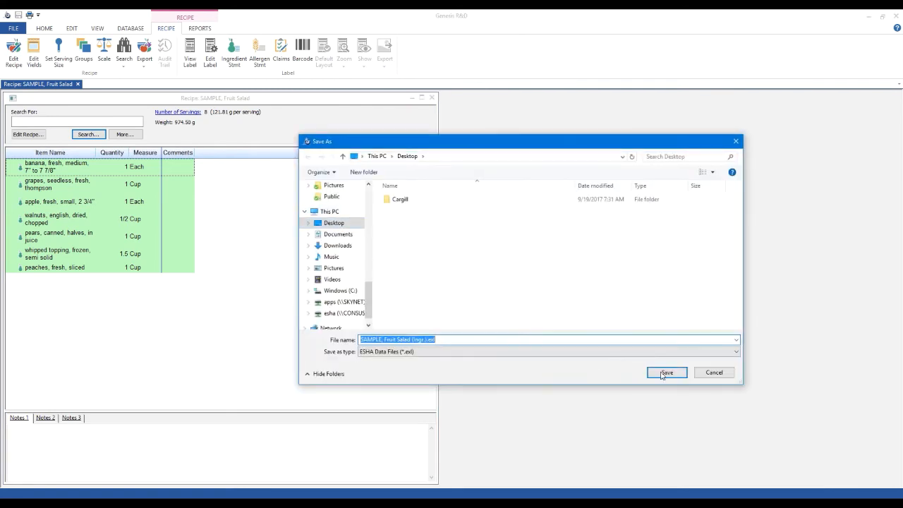
click(667, 372)
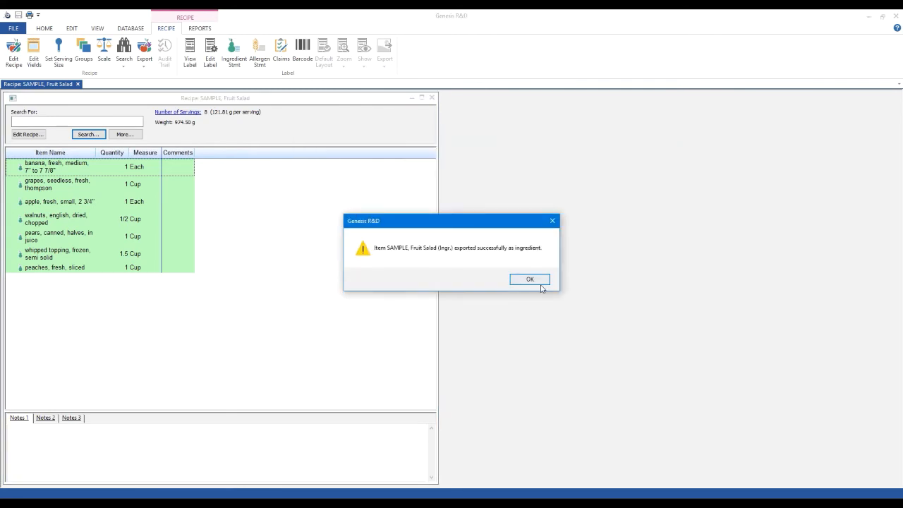
click(535, 280)
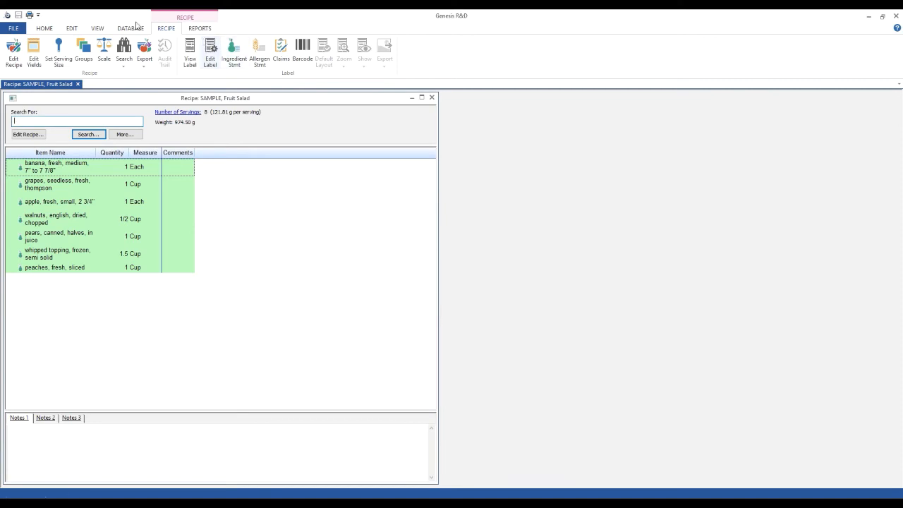
Close the recipe and import "SAMPLE, Fruit Salad (Ingr.).exl" from the Desktop into the database
click(431, 98)
click(104, 27)
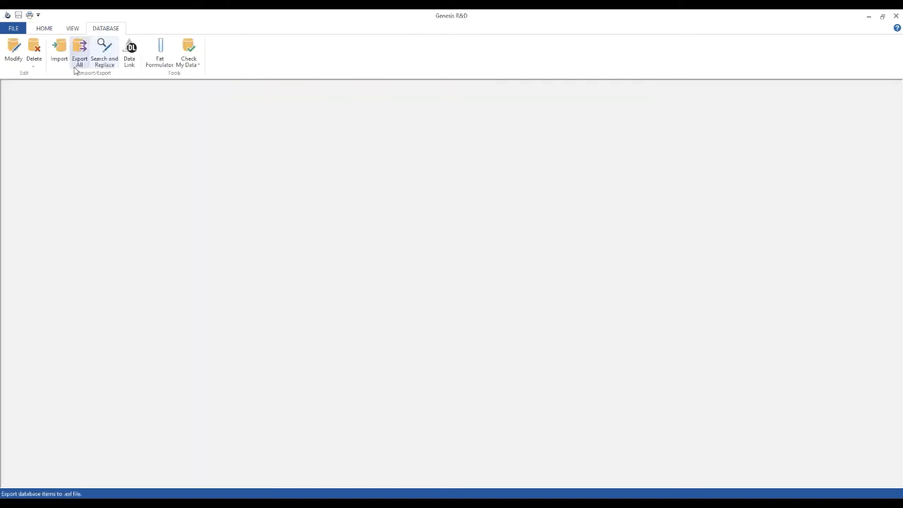
click(60, 51)
click(415, 210)
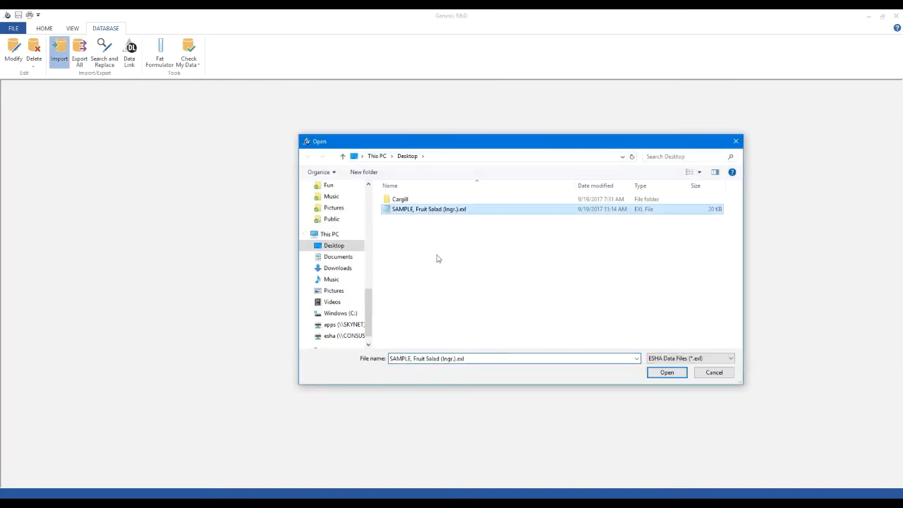
click(674, 374)
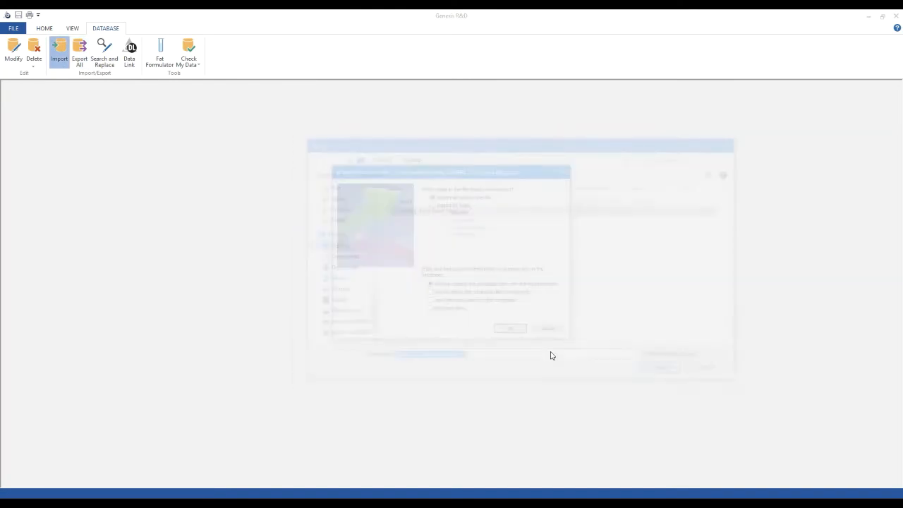
click(507, 333)
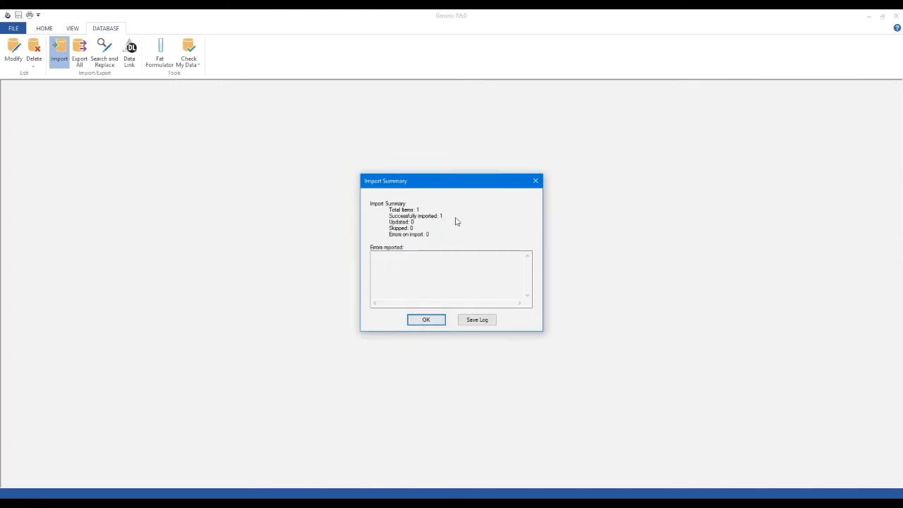
click(433, 320)
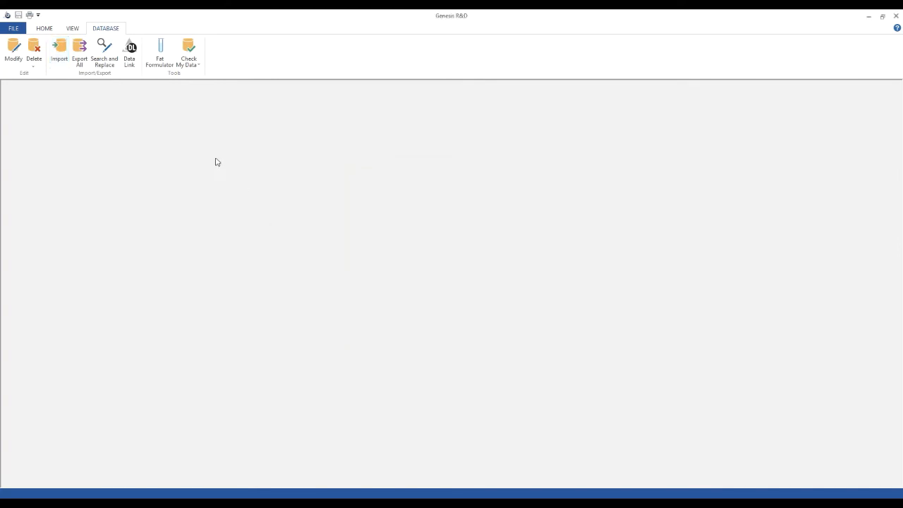
Search the ingredients for "sample" and open "SAMPLE, Fruit Salad (Ingr.)"
click(38, 30)
click(11, 29)
click(11, 29)
click(34, 62)
click(43, 84)
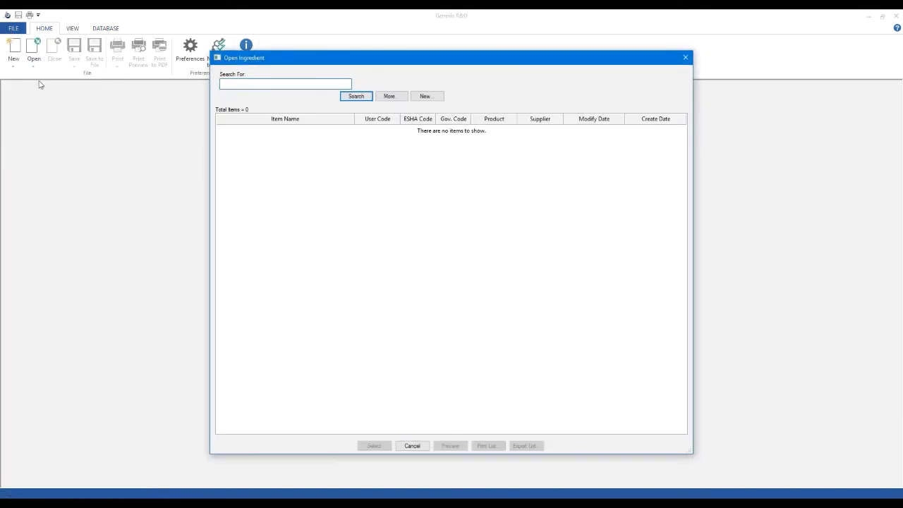
text(sample)
key(Return)
click(286, 138)
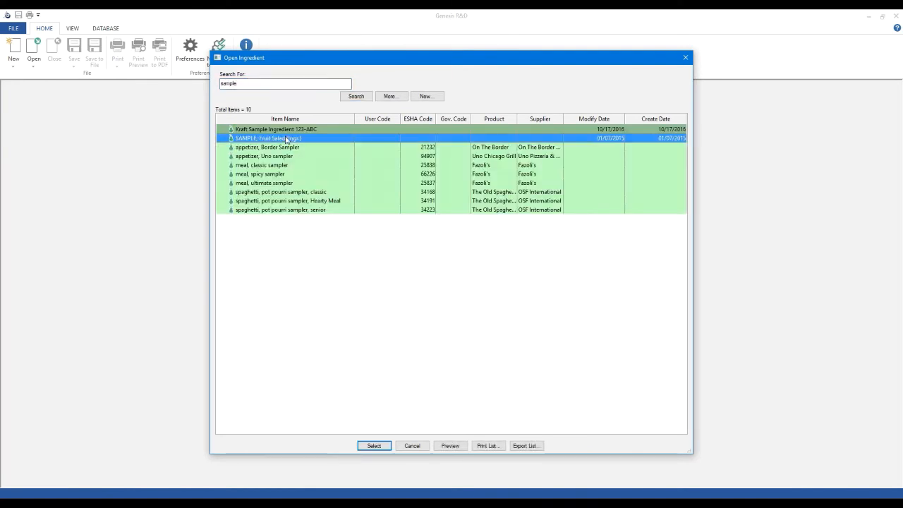
double_click(286, 138)
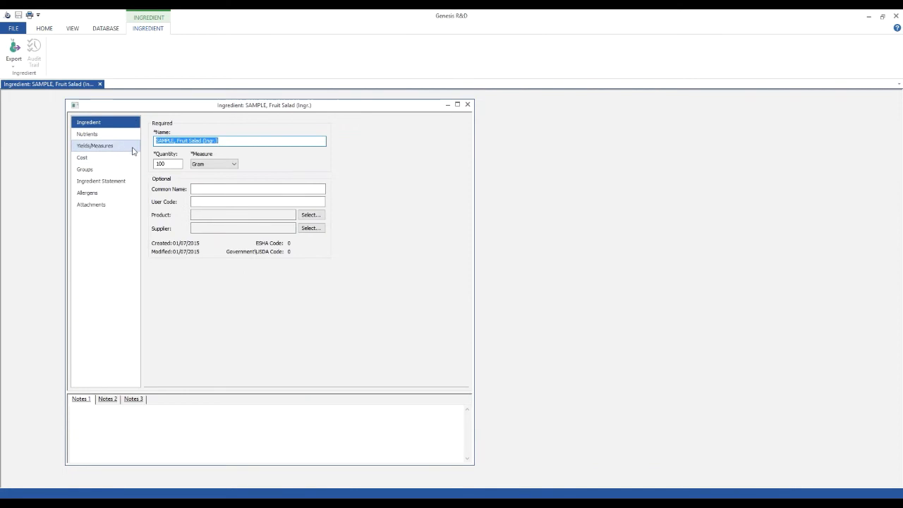
Review the imported ingredient's name, quantity, nutrients, ingredient statement and allergens, and close it
click(236, 141)
click(173, 164)
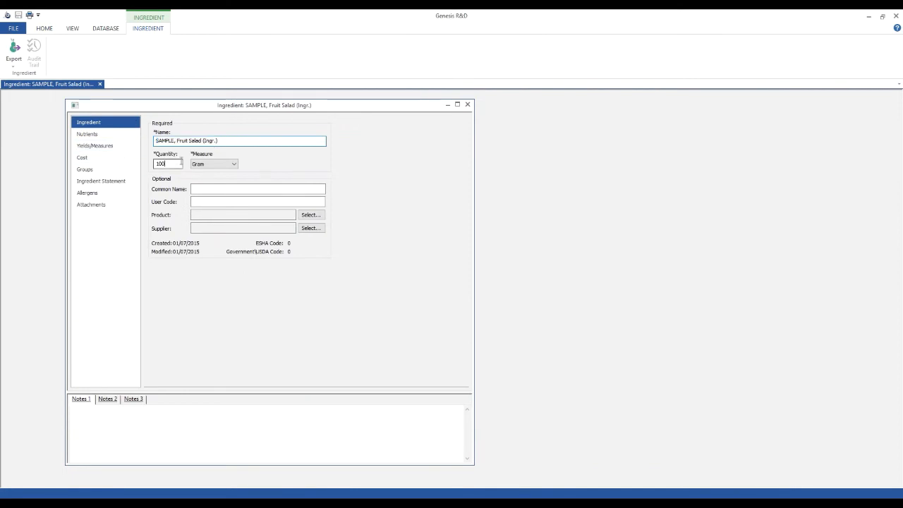
click(88, 134)
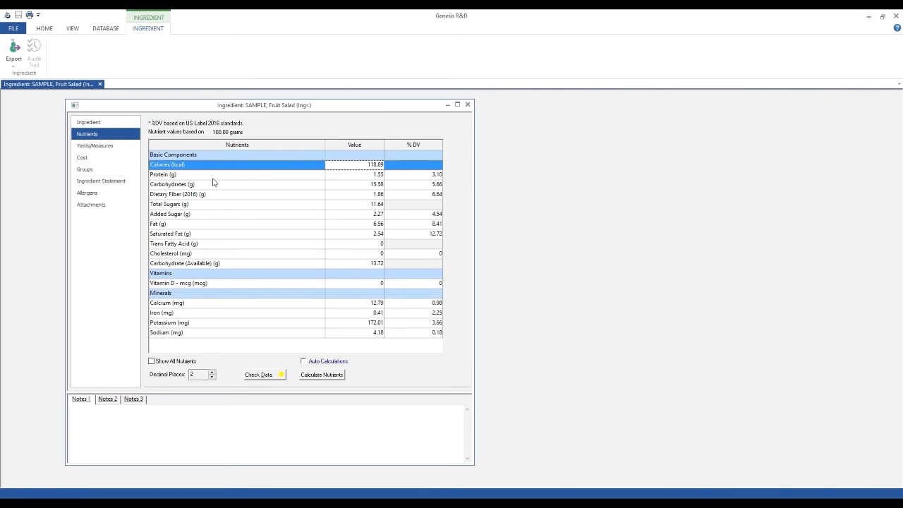
click(96, 182)
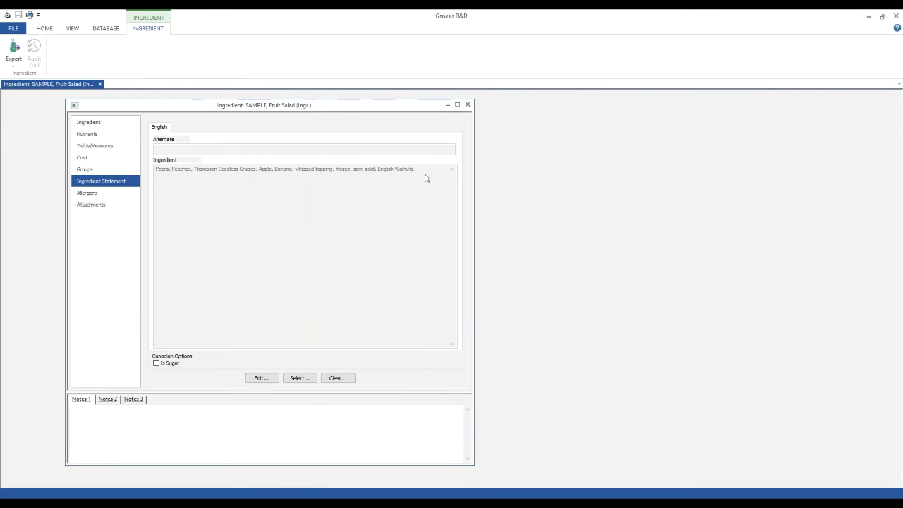
click(76, 194)
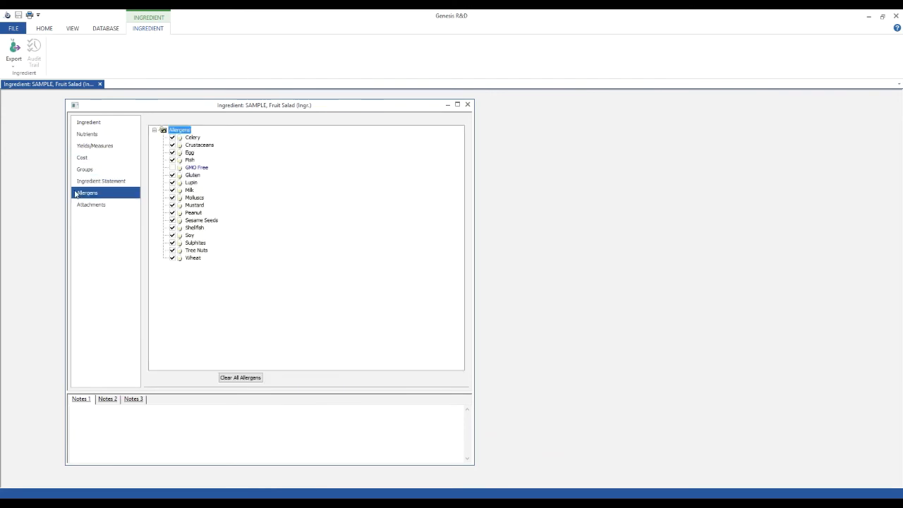
click(107, 182)
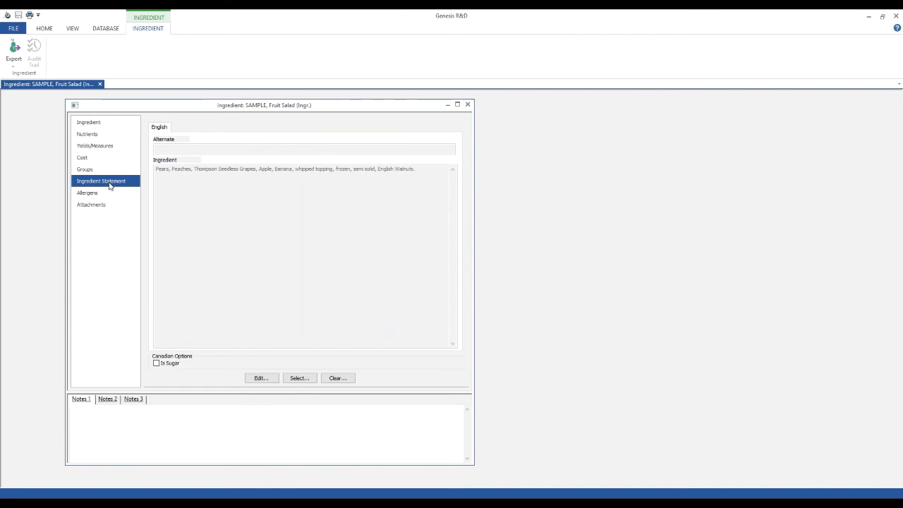
click(467, 105)
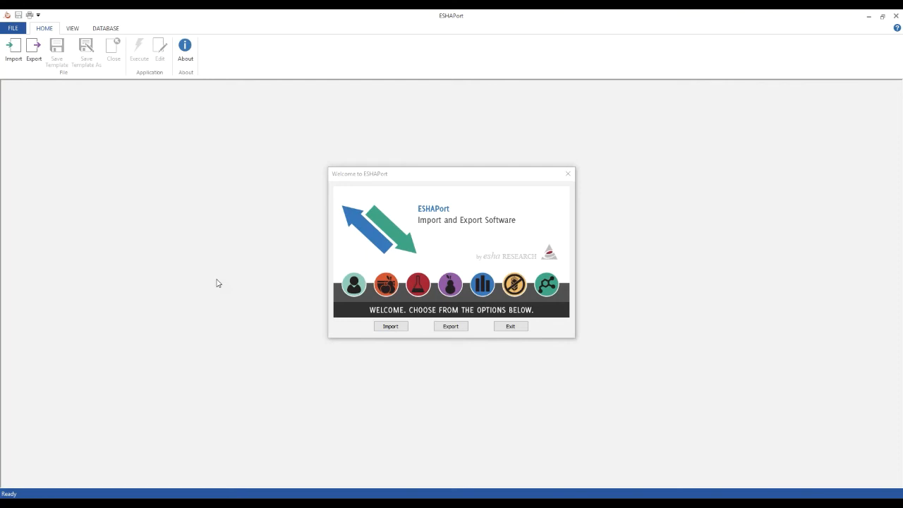
Open an export based on the "ESHA Recipe As Ingredient Export Template - US Standard" template and enlarge its window
click(450, 326)
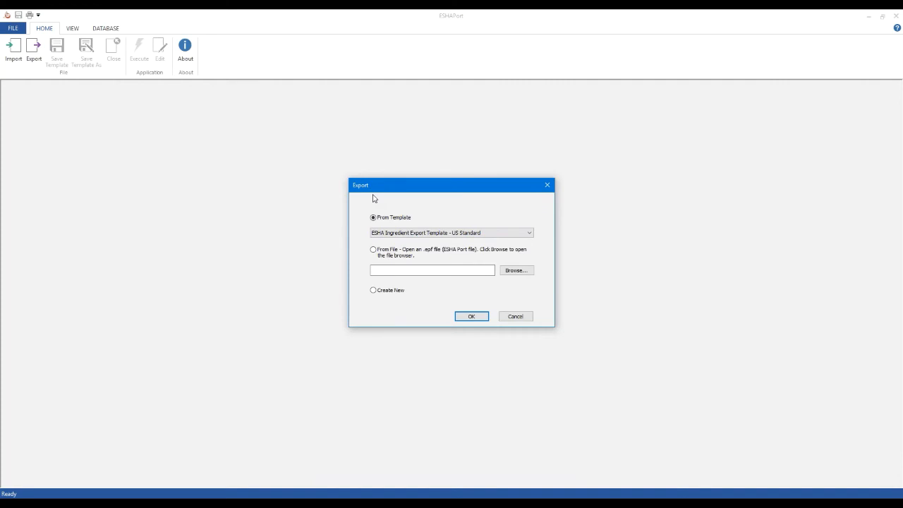
click(490, 233)
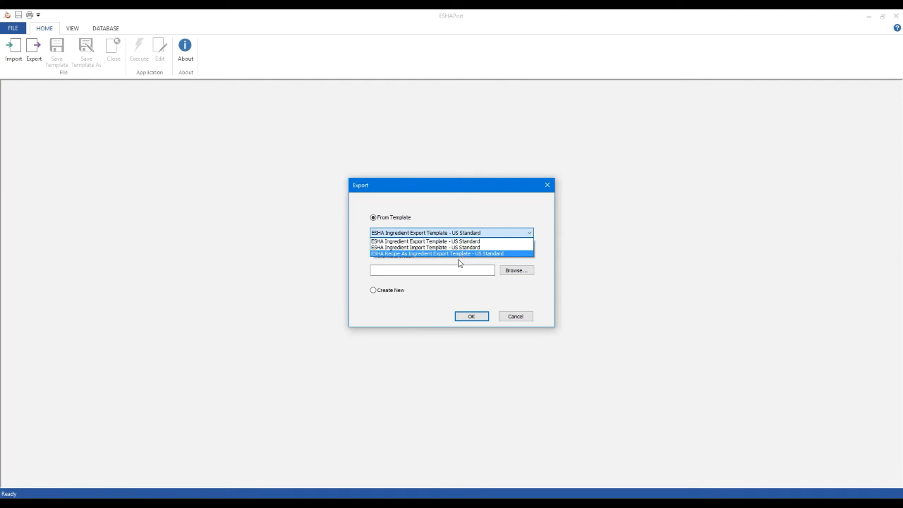
click(452, 254)
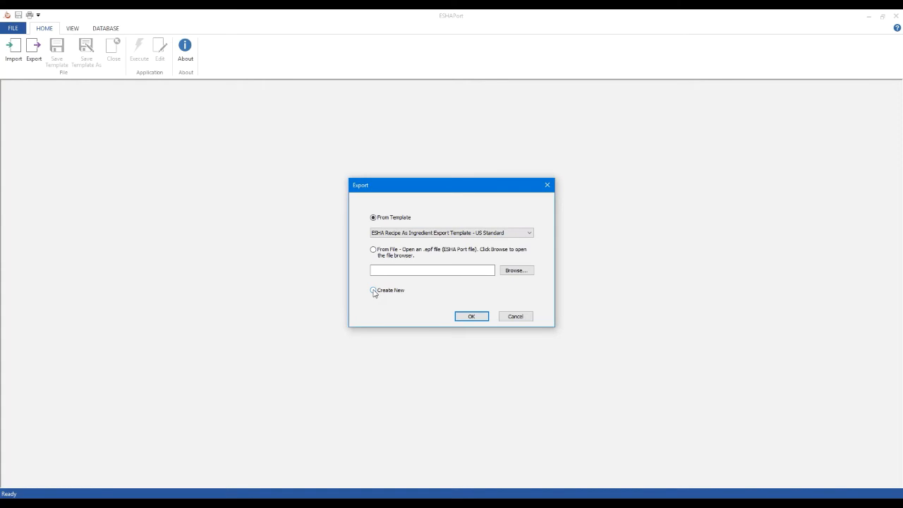
click(472, 316)
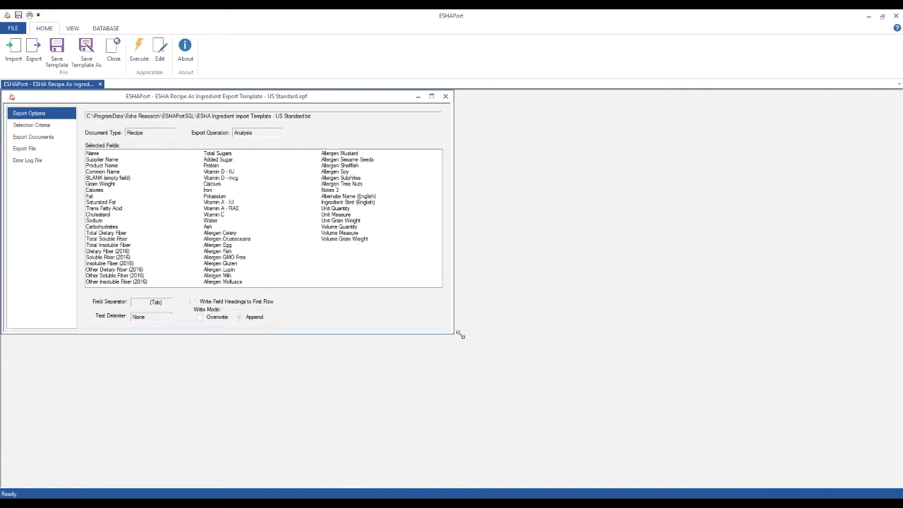
drag(449, 330, 589, 397)
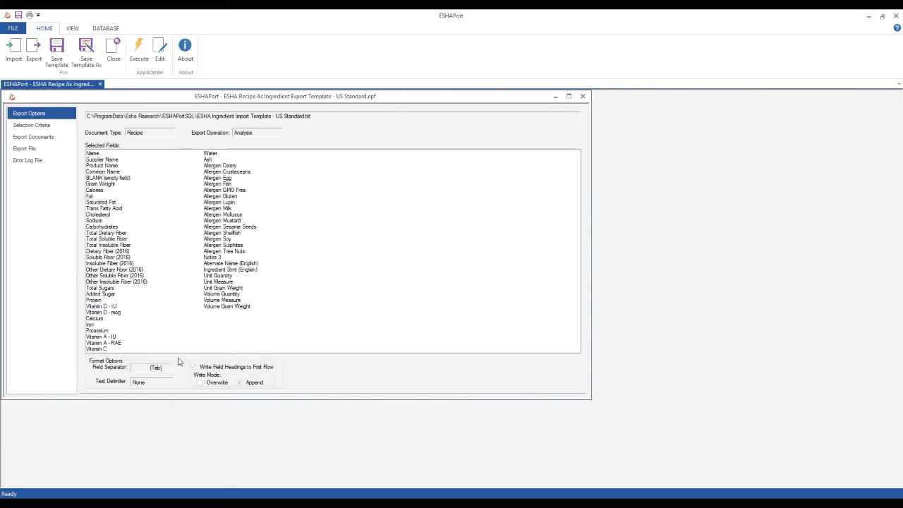
Check the template's selection criteria and export options, and open the export for editing to examine its export file path
click(31, 132)
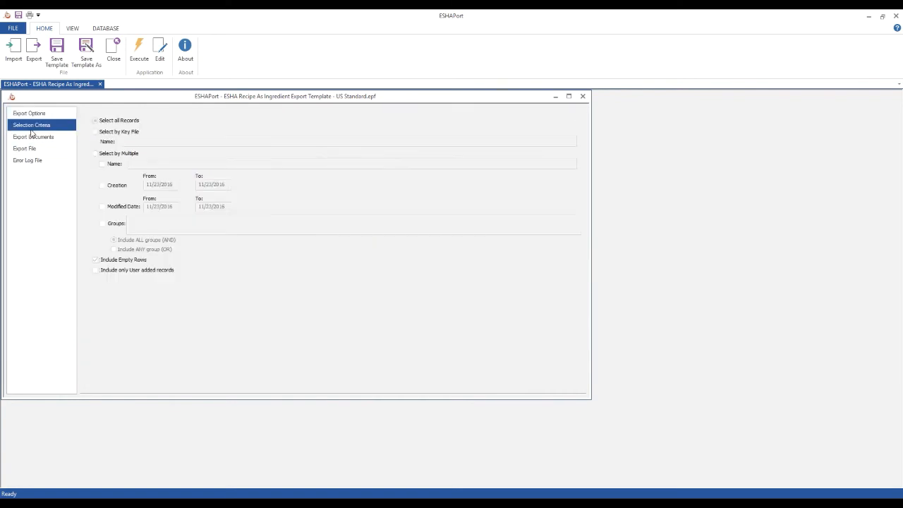
click(36, 113)
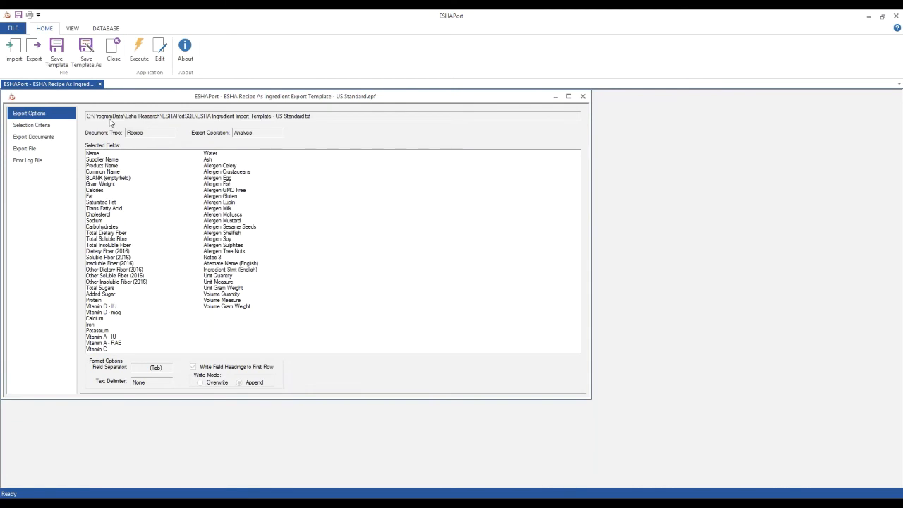
click(160, 55)
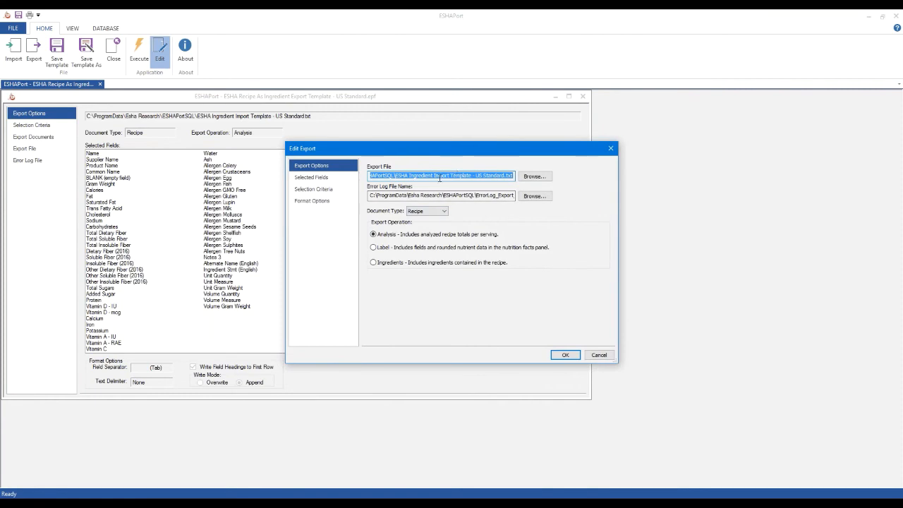
click(379, 176)
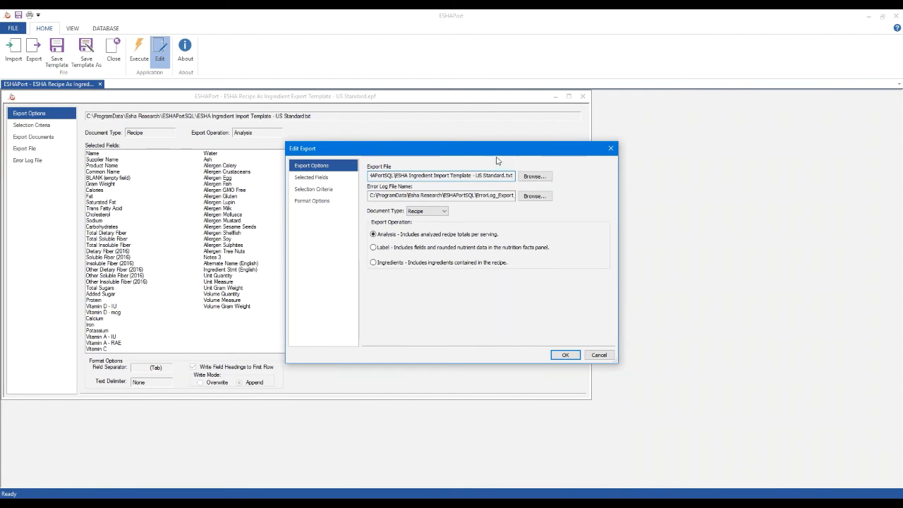
triple_click(433, 176)
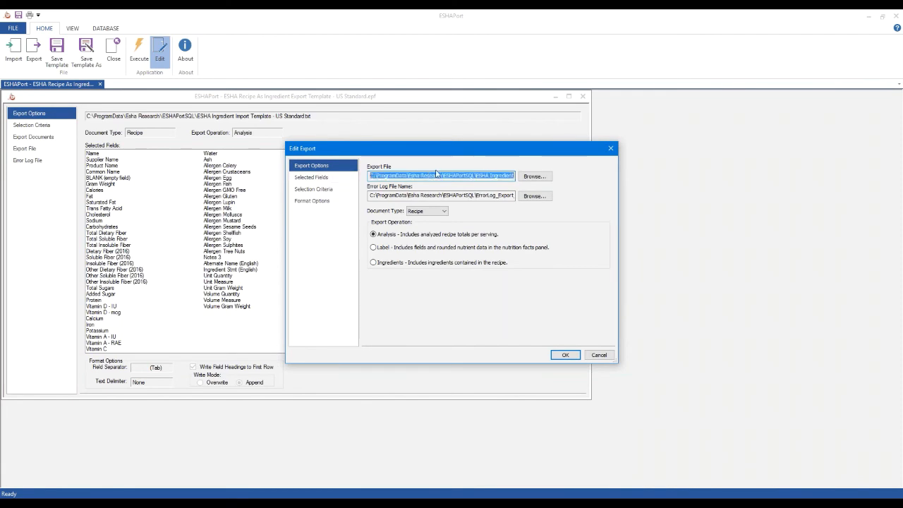
click(438, 176)
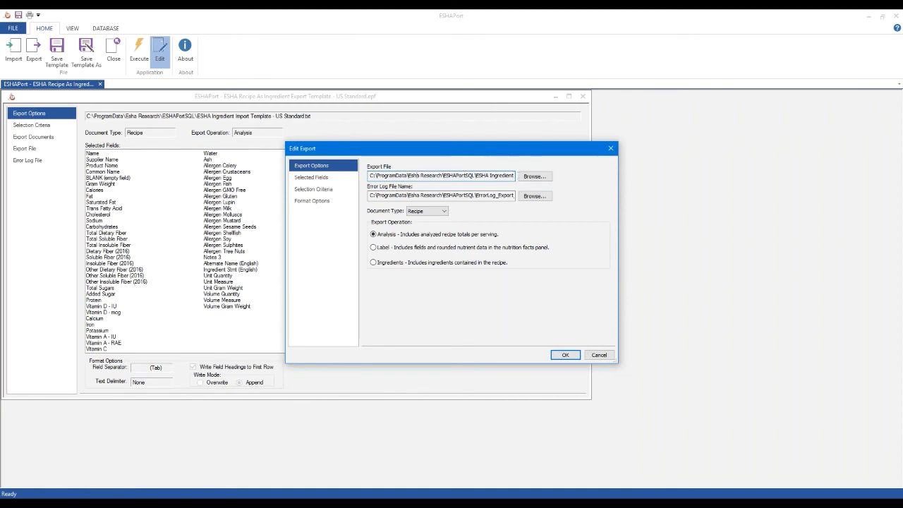
Test the export's selection criteria with all records selected and look through the list of matching recipes
click(325, 178)
click(324, 191)
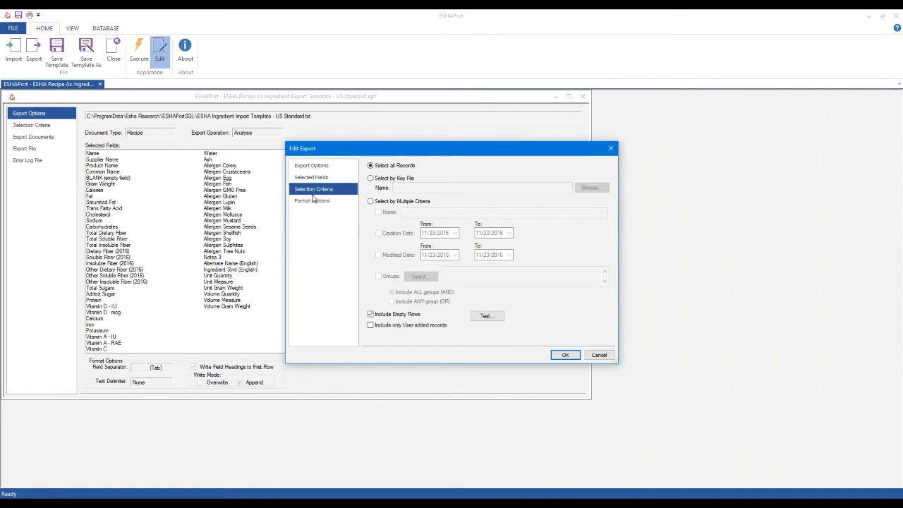
click(486, 316)
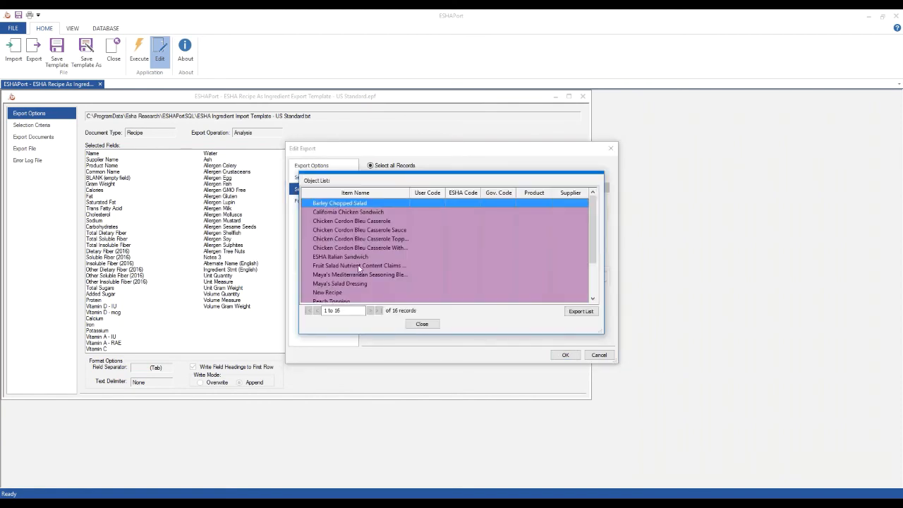
scroll(369, 270, down, 2)
scroll(364, 268, up, 2)
scroll(363, 261, down, 2)
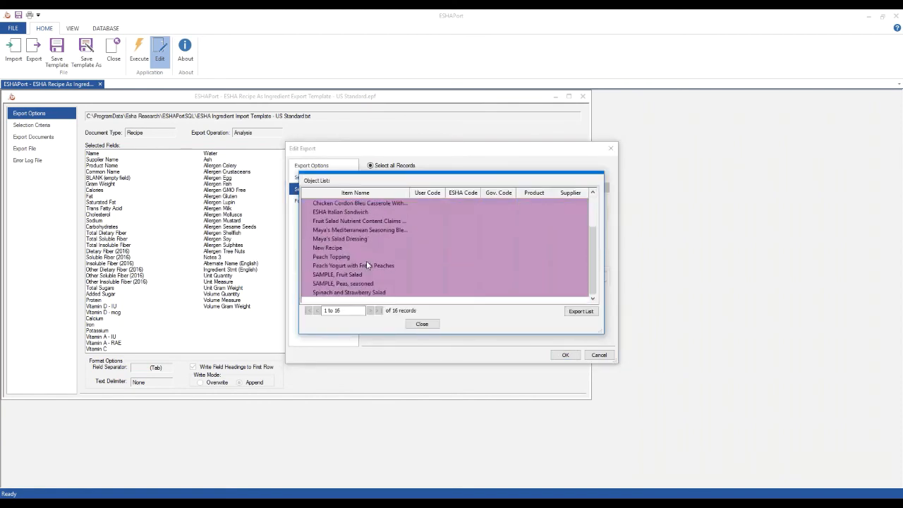
click(422, 324)
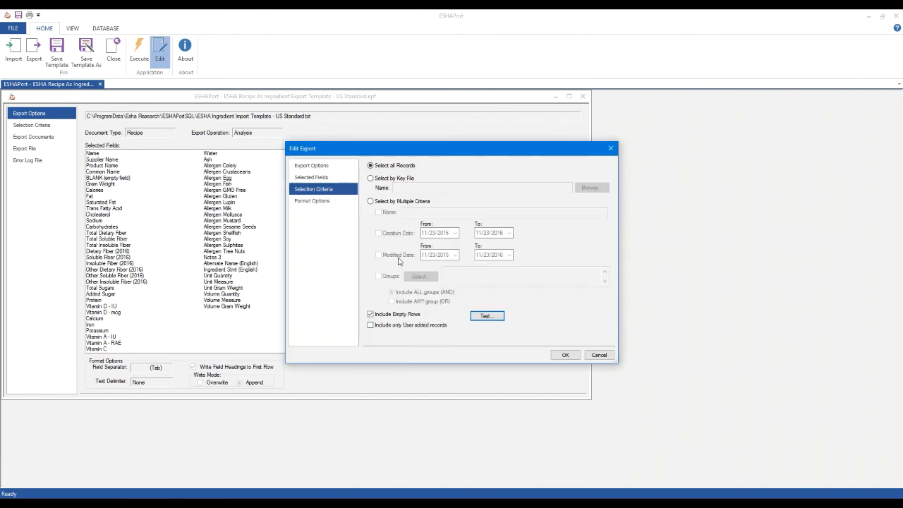
Try selecting export records by multiple criteria, using the groups Company B and In Production, and discard the edits
click(371, 202)
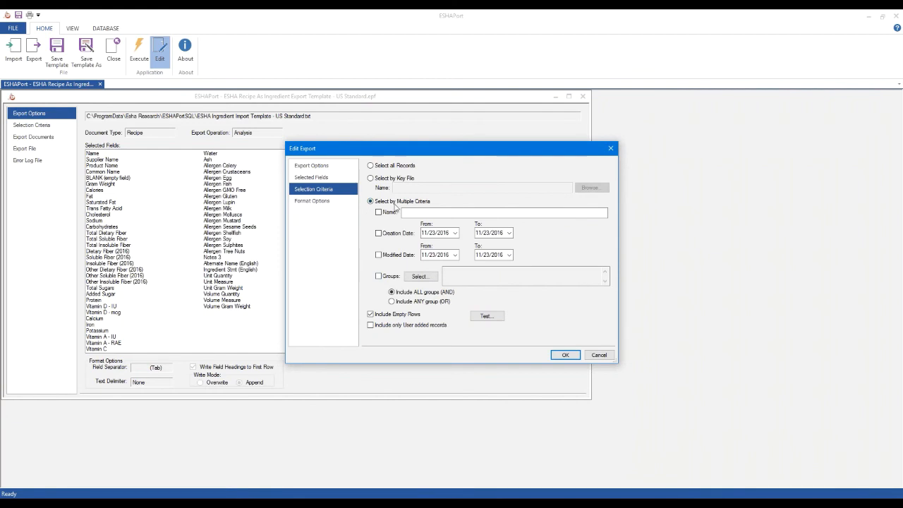
click(378, 276)
click(420, 276)
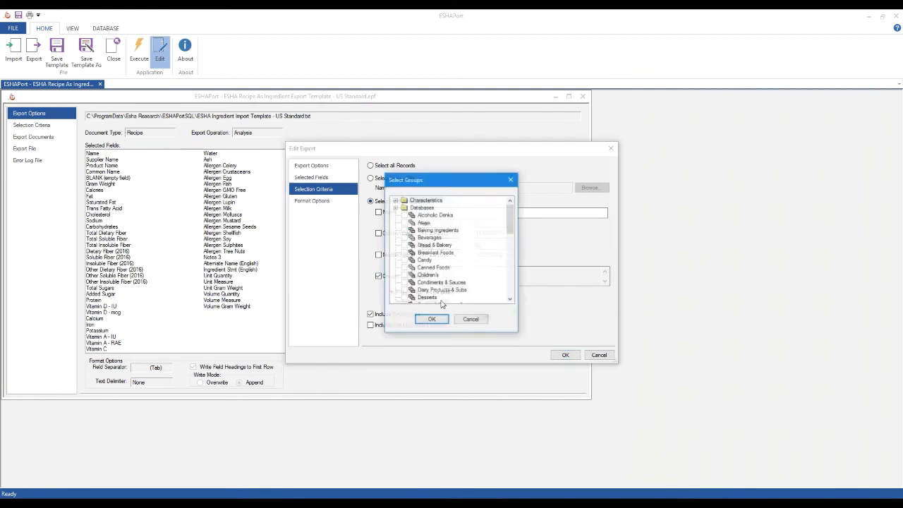
click(404, 208)
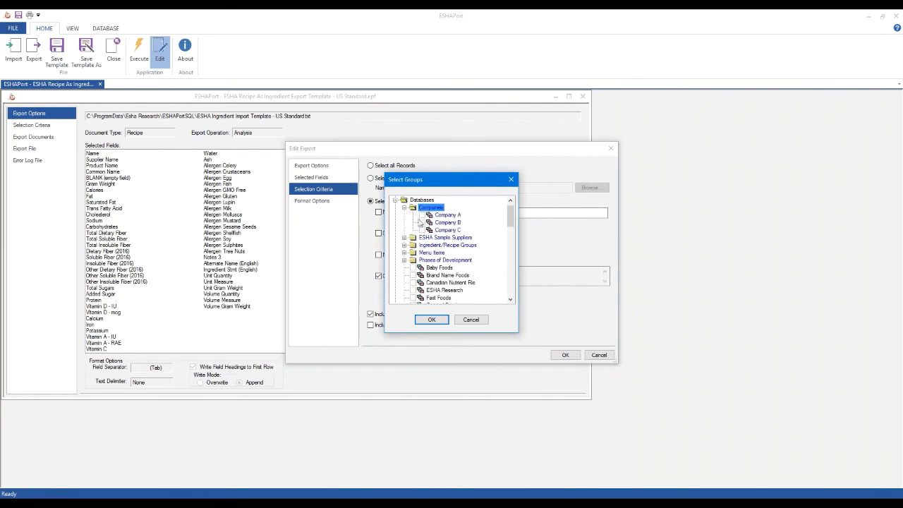
click(423, 223)
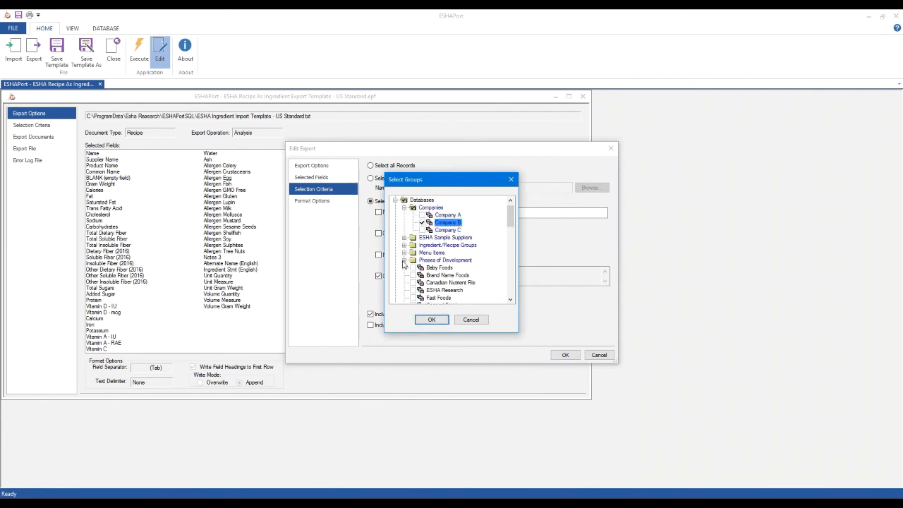
click(404, 261)
click(422, 275)
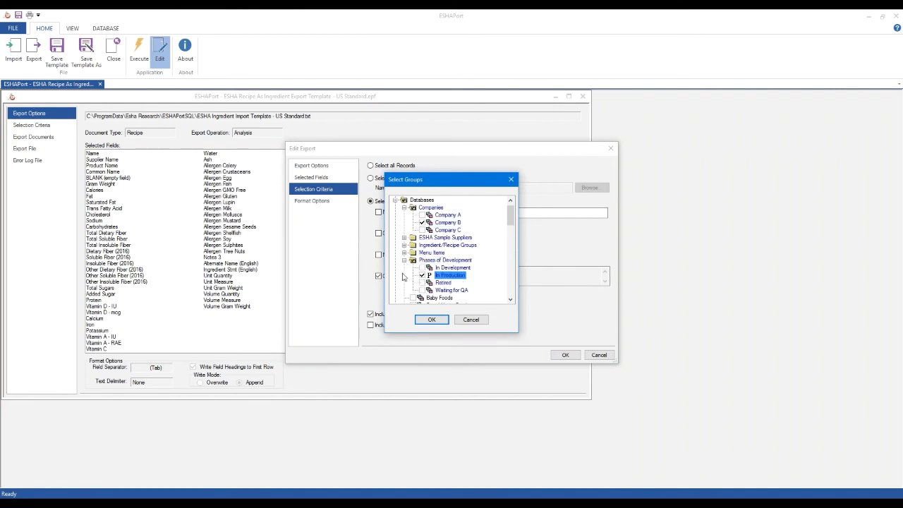
click(431, 321)
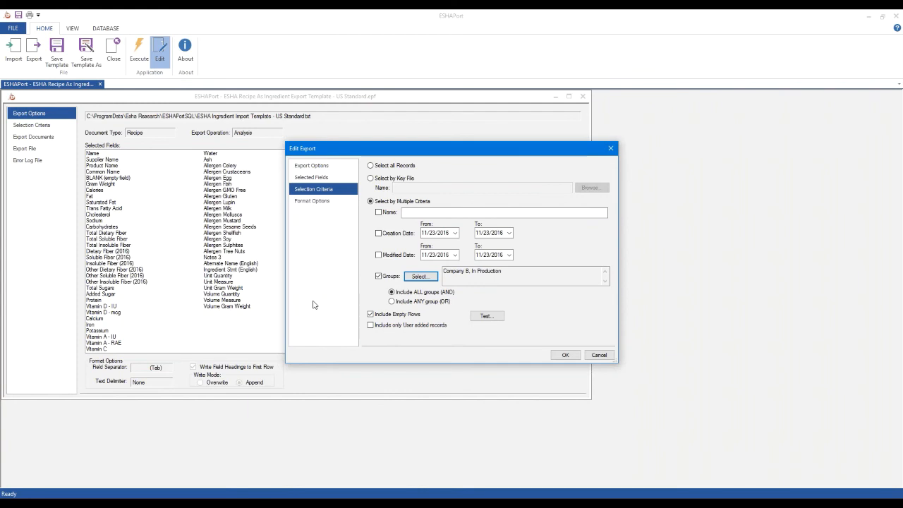
click(599, 355)
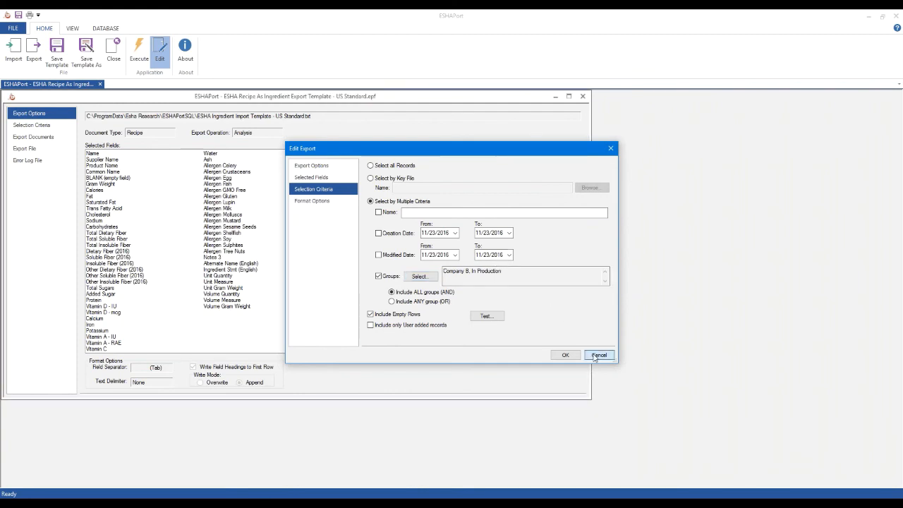
Switch to the slide presentation at the "Integration - Solutions" slide comparing ESHA Port 4.4 and Genesis API 3.0
click(272, 487)
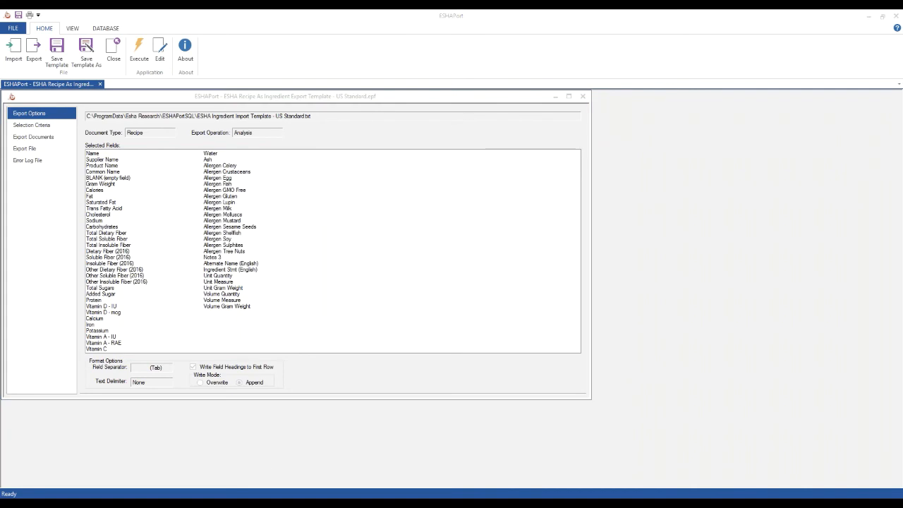
click(314, 478)
key(Right)
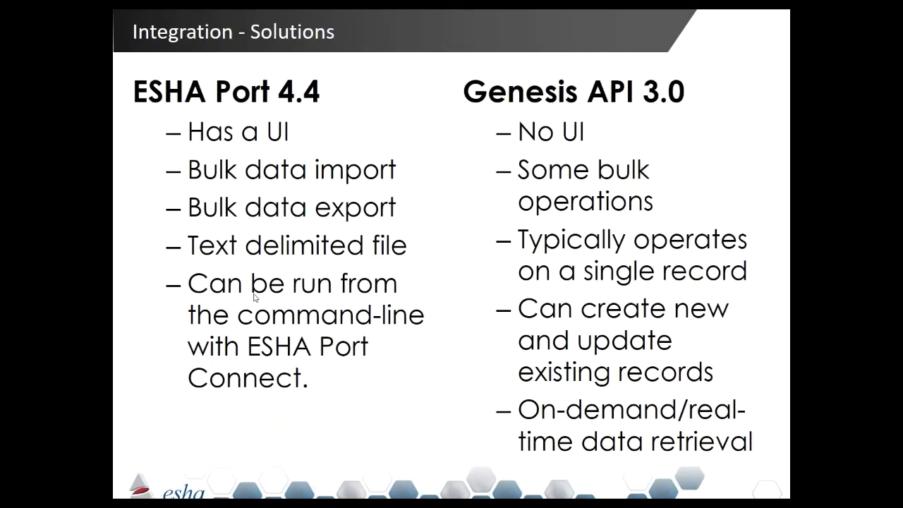